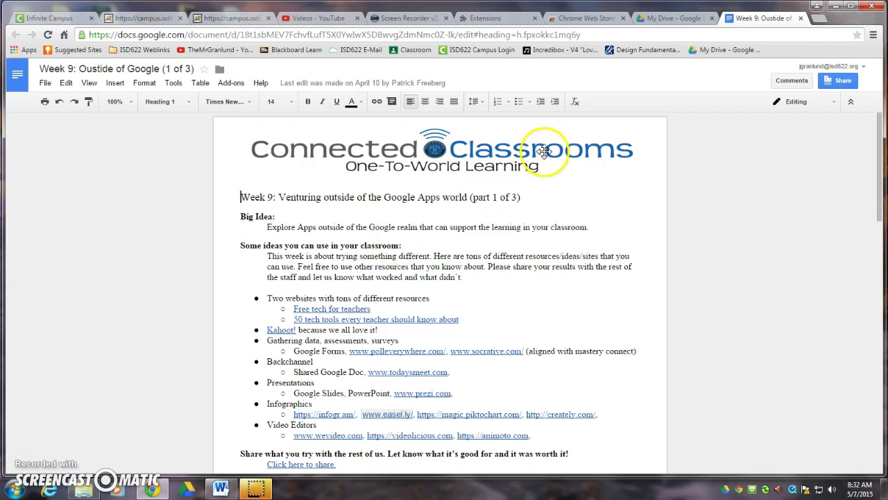
Open padlet.com in a new browser tab and create a new wall
left_click(819, 18)
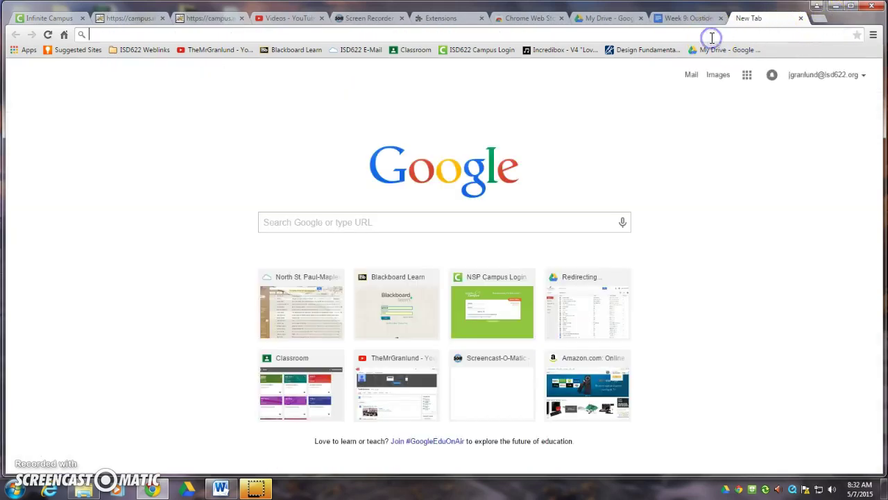
type("padlet.com")
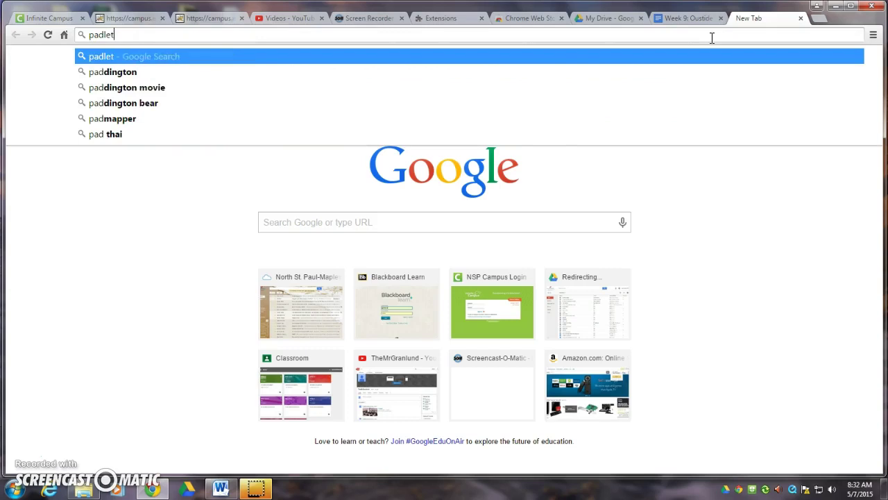
key("Return")
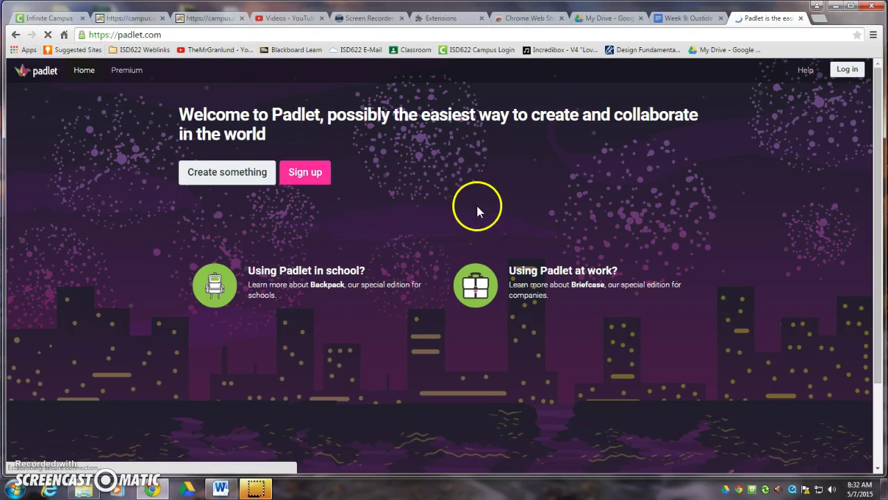
left_click(216, 172)
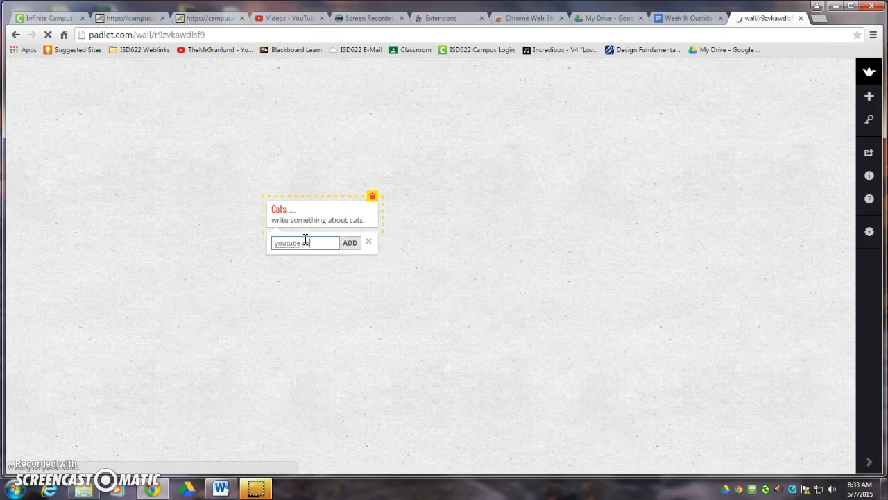
Try to attach the link youtube.com/cats to the Cats post, then discard the link entry
type("om/cats")
key("Return")
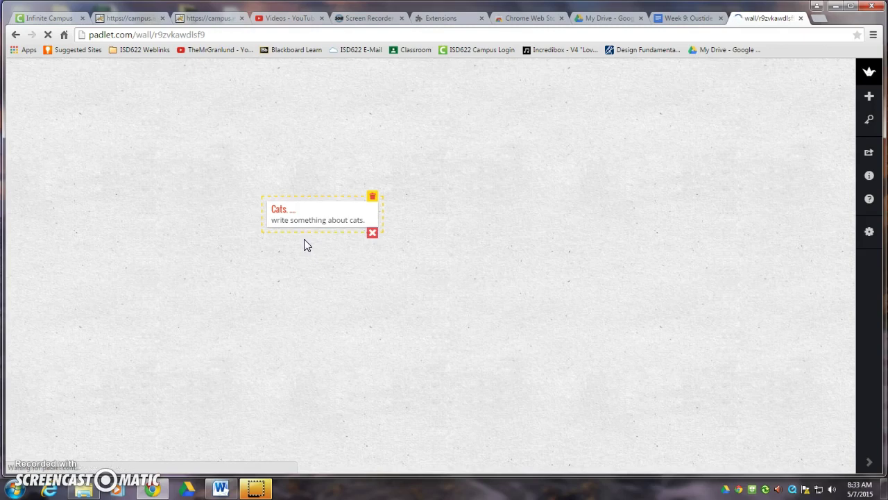
left_click(373, 234)
left_click(306, 239)
type("youtube.")
key("Return")
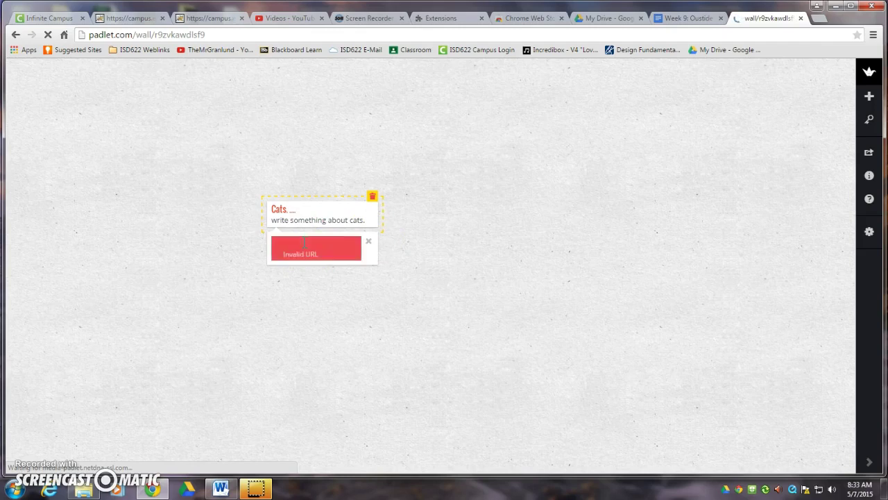
left_click(368, 241)
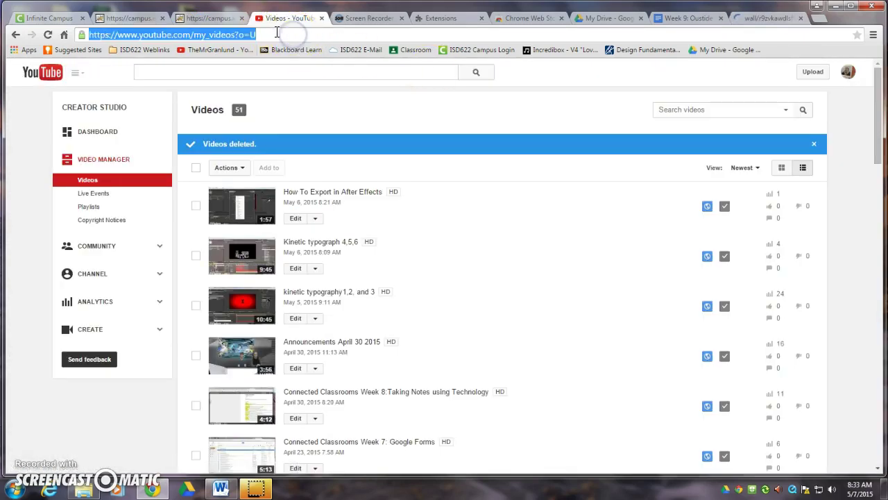
Open the YouTube video How To Export in After Effects, pause it and copy its web address
left_click(242, 209)
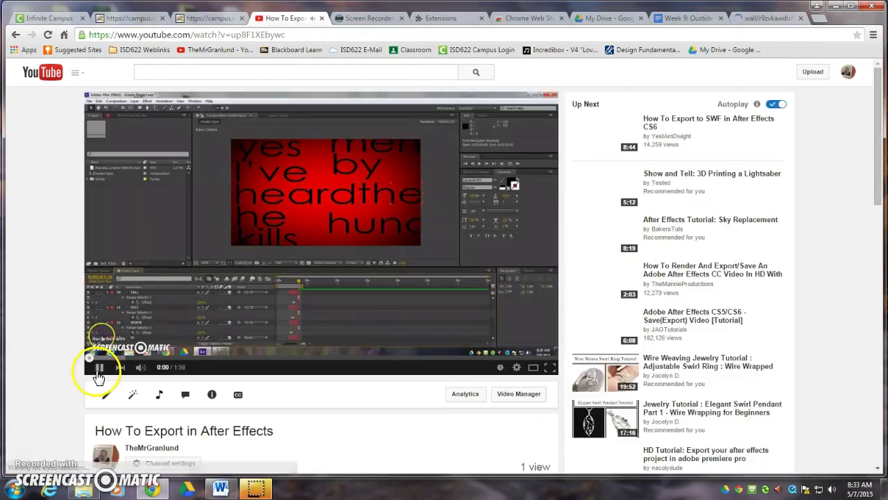
left_click(96, 367)
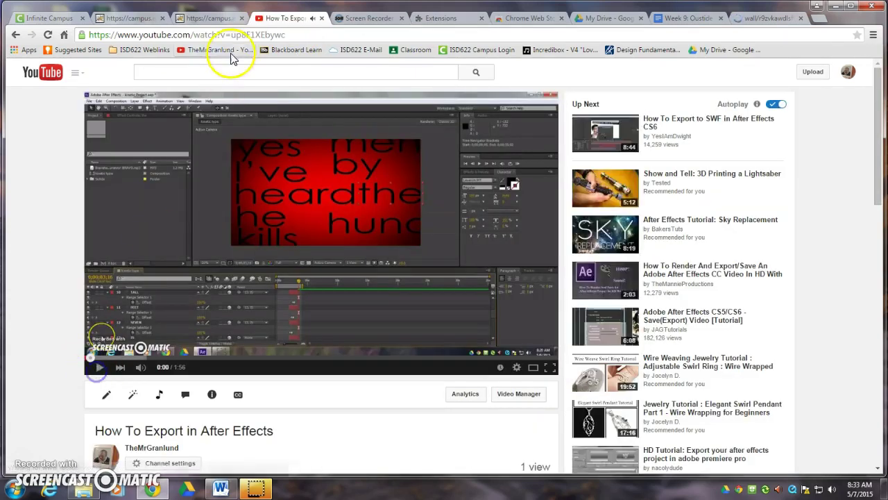
left_click(232, 34)
key("ctrl+c")
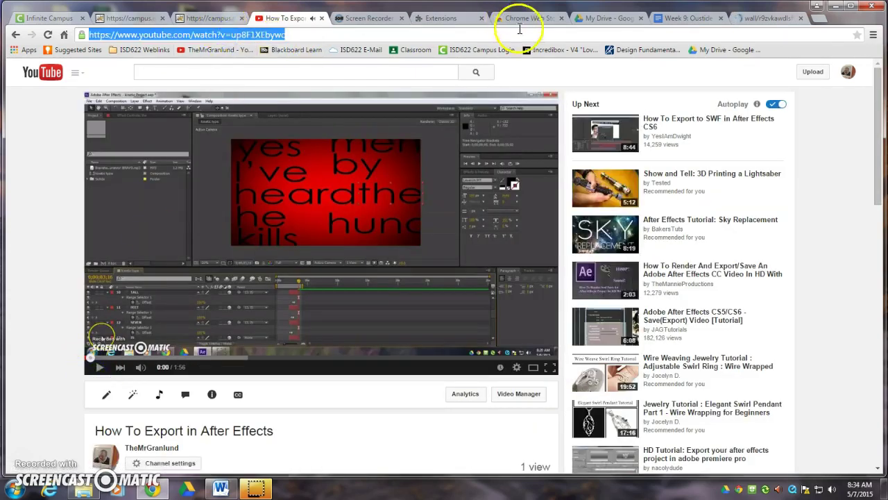
Attach the copied YouTube video link to the Cats post on the Padlet wall
left_click(789, 21)
left_click(306, 237)
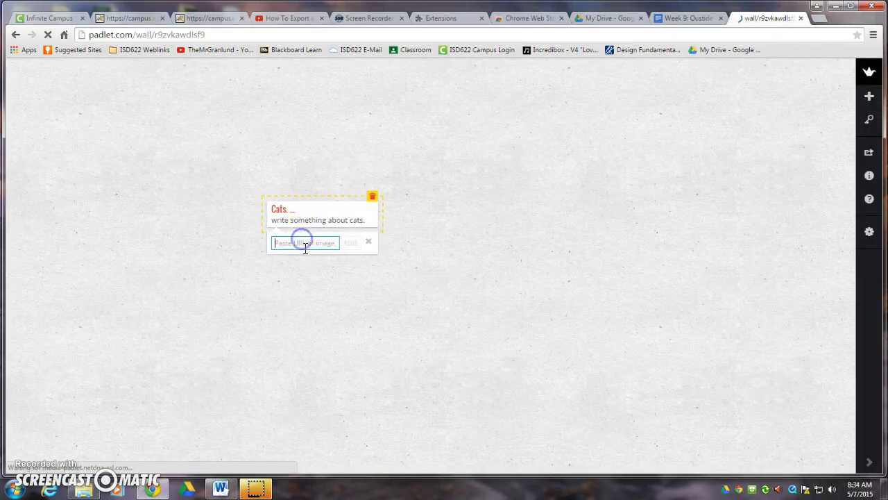
key("ctrl+v")
left_click(352, 243)
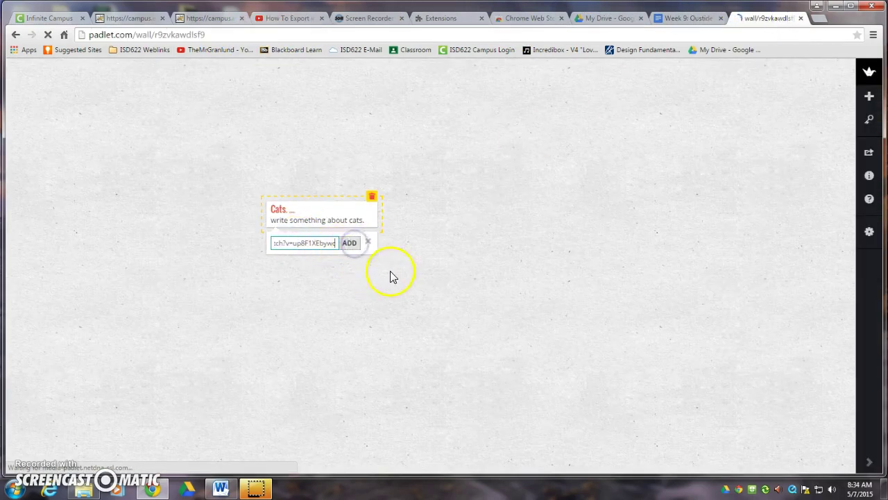
left_click(350, 247)
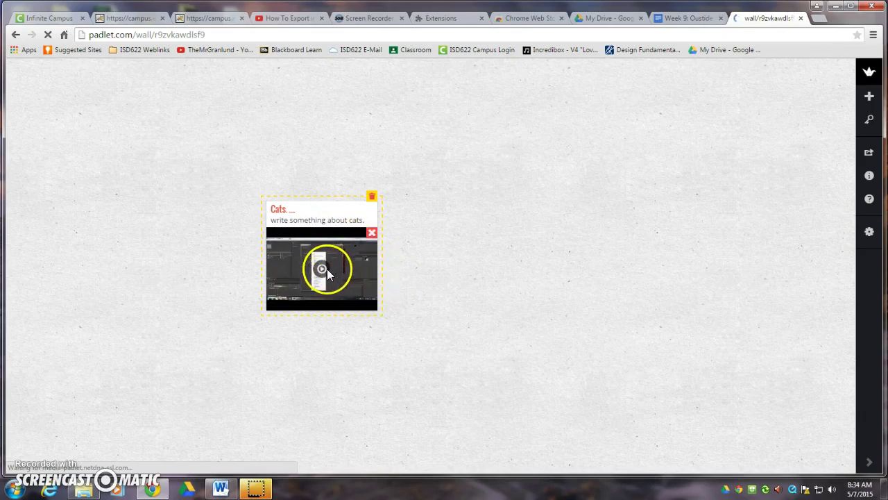
Preview the video attached to the Cats post and highlight the wall's web address
left_click(323, 270)
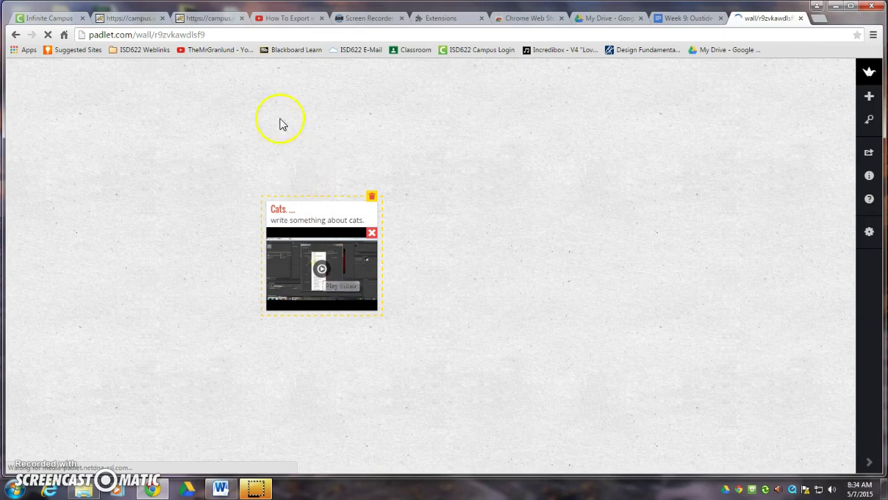
left_click_drag(206, 34, 229, 34)
left_click(439, 250)
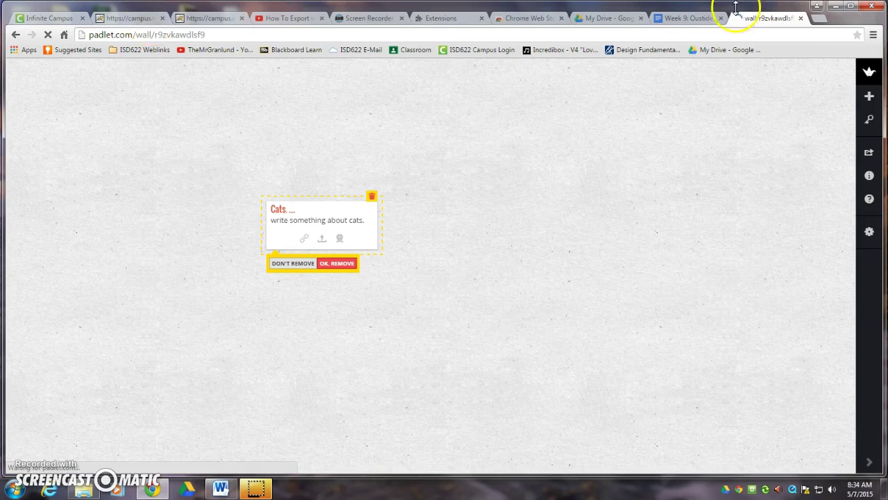
Close the Padlet, Extensions and Chrome Web Store pages, and bring up the Screencast-O-Matic recorder page
left_click(802, 19)
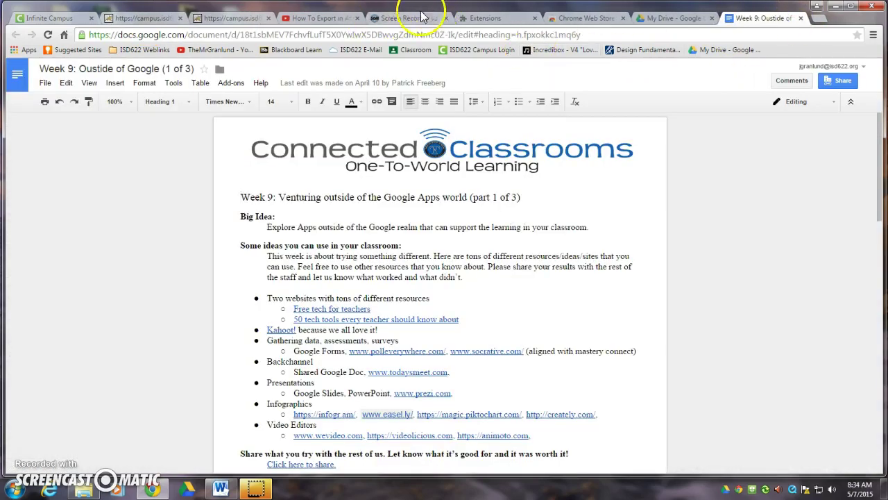
left_click(406, 21)
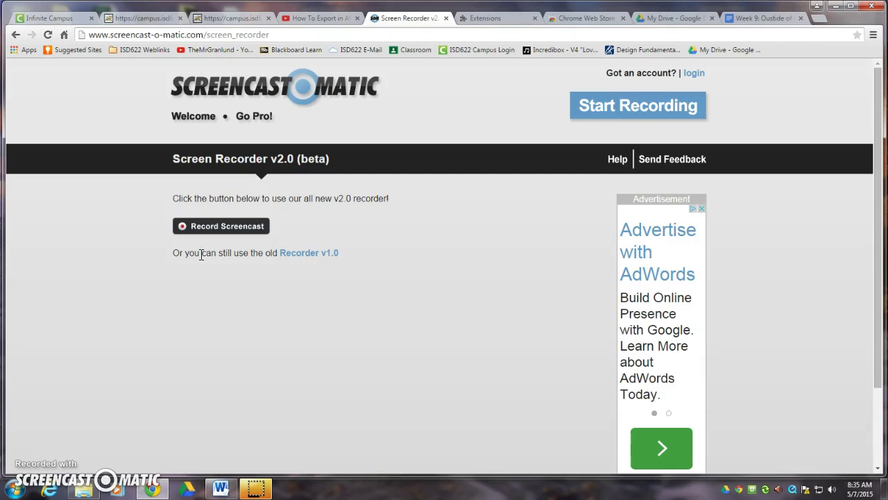
left_click(535, 18)
left_click(534, 18)
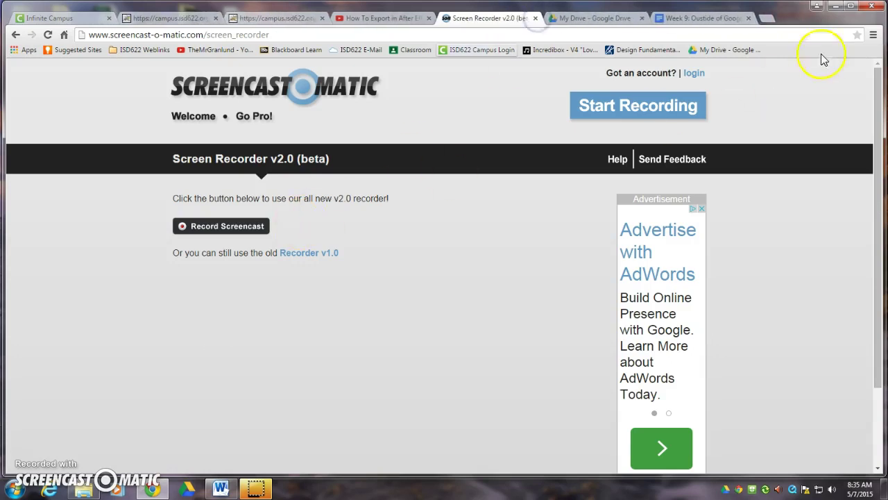
From the browser's extensions page, go to the Chrome Web Store and search it for screencastify
left_click(873, 36)
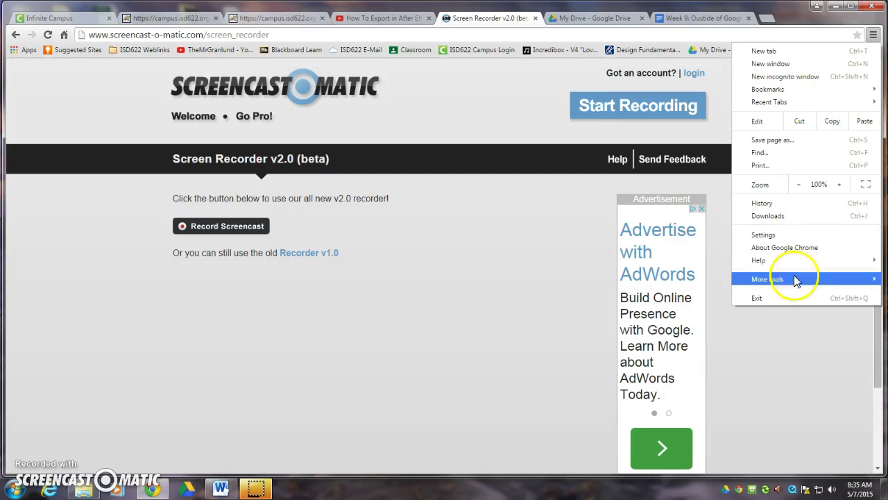
mouse_move(793, 281)
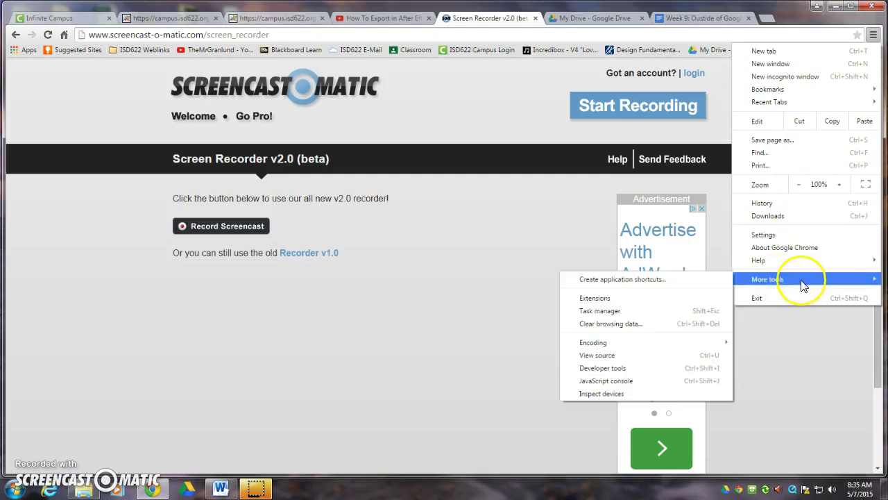
left_click(622, 306)
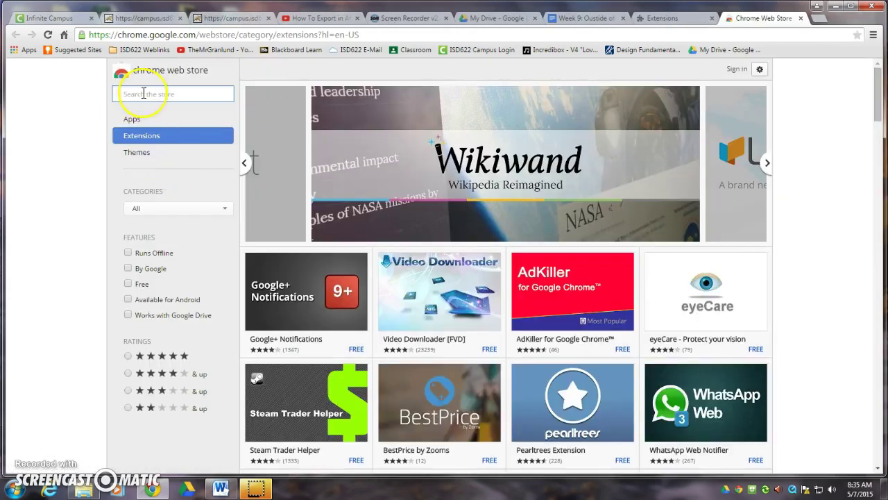
type("screencast")
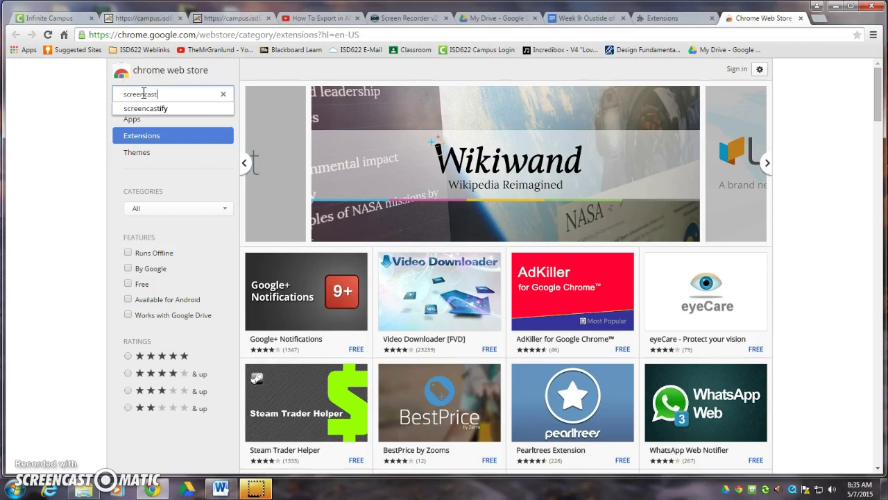
key("Down")
key("Return")
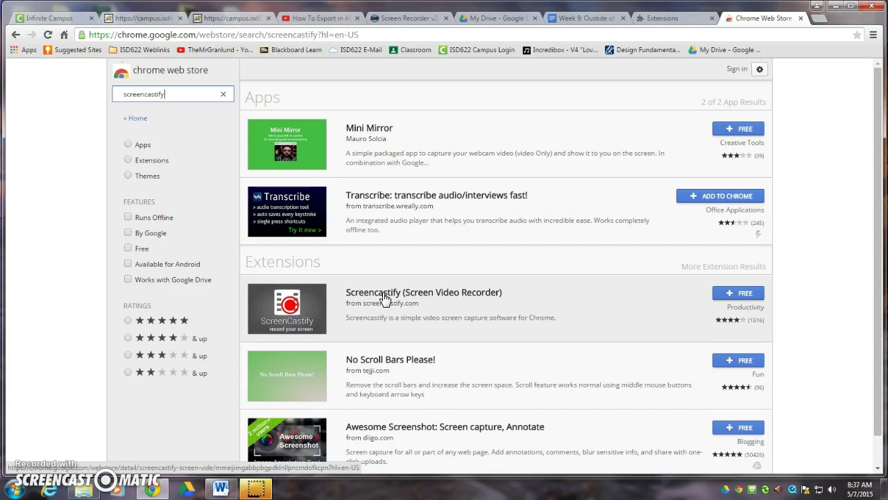
Close the Chrome Web Store results and the browser's Extensions page
left_click(384, 298)
left_click(387, 308)
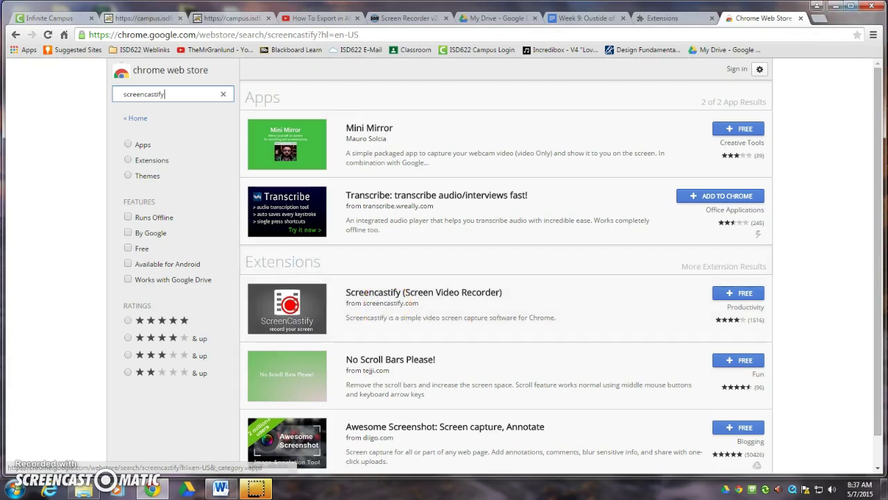
left_click(800, 19)
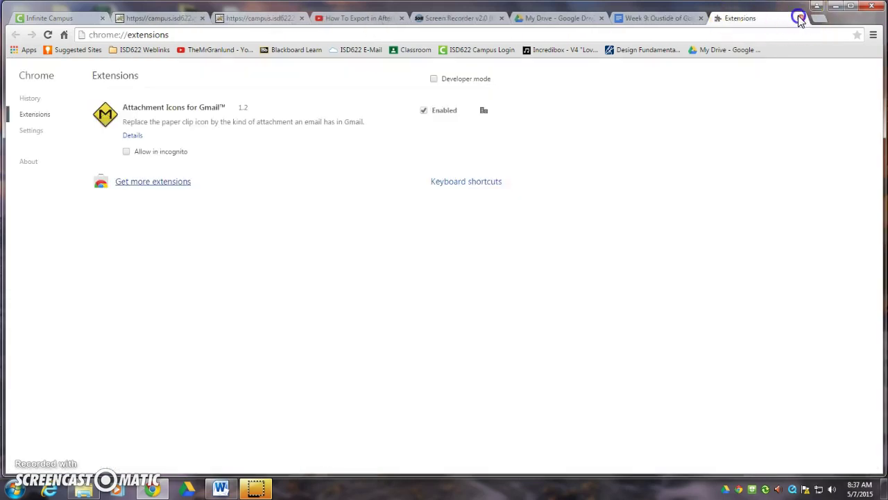
left_click(796, 17)
Switch to Google Drive, open the catalogue of additional apps that can be connected, and browse through it
left_click(599, 19)
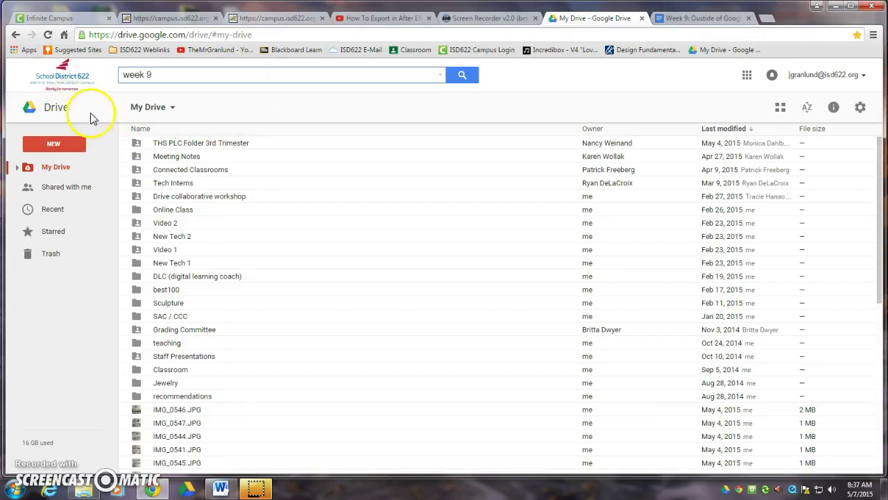
left_click(73, 146)
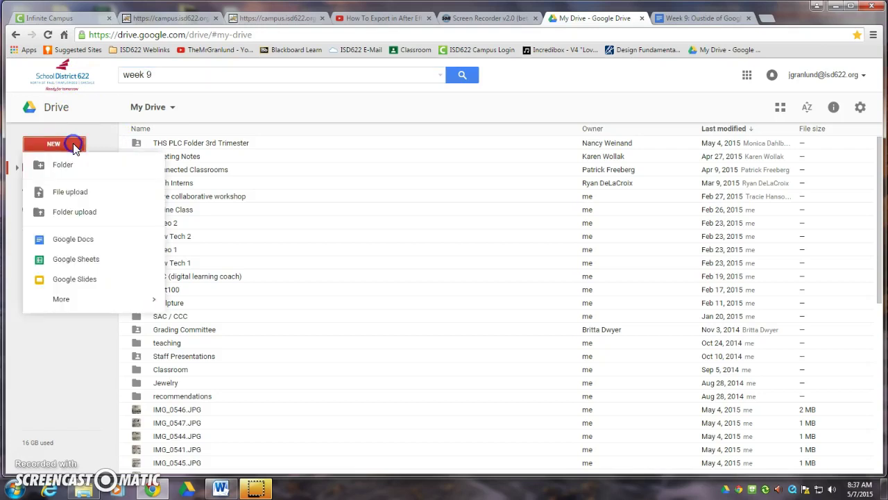
mouse_move(96, 306)
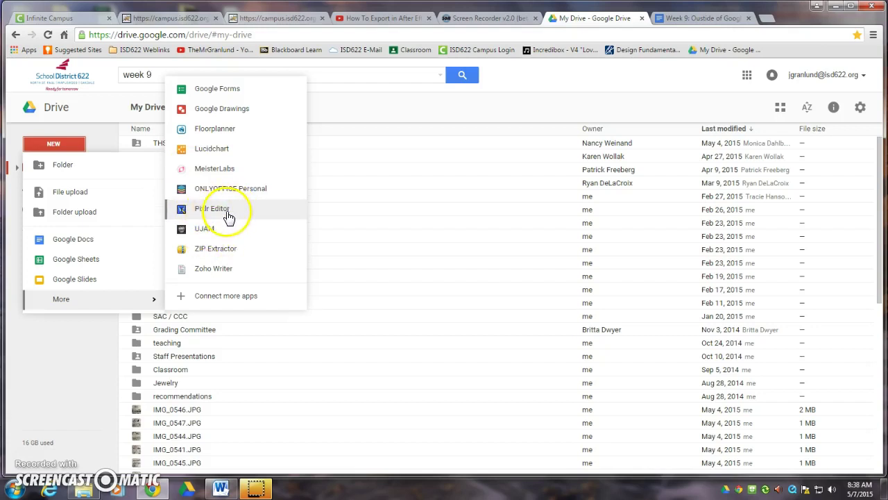
left_click(212, 297)
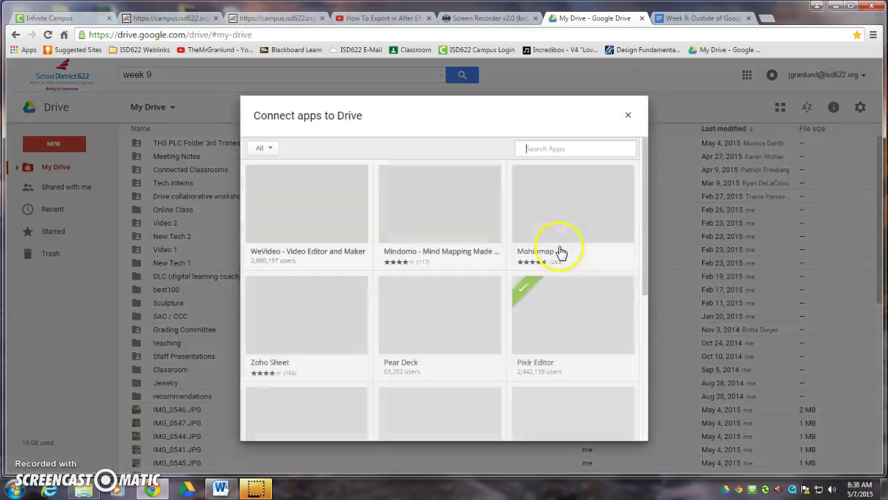
left_click_drag(644, 164, 648, 303)
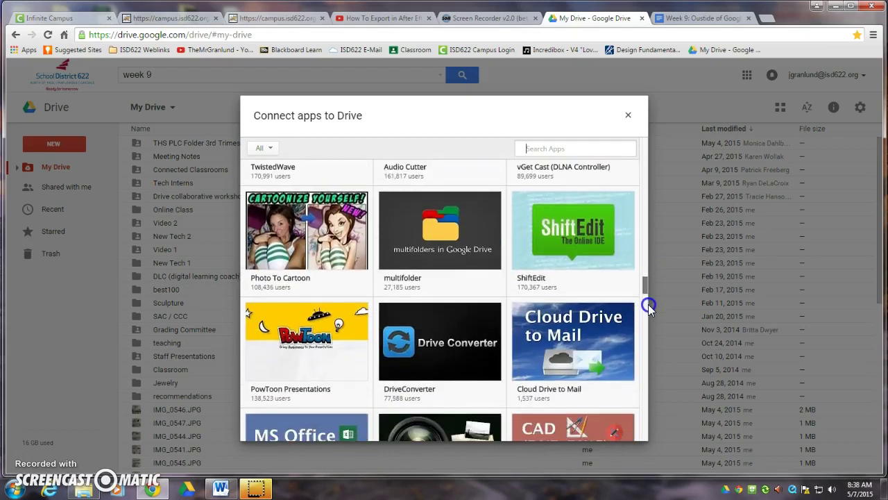
scroll(648, 304, "down", 15)
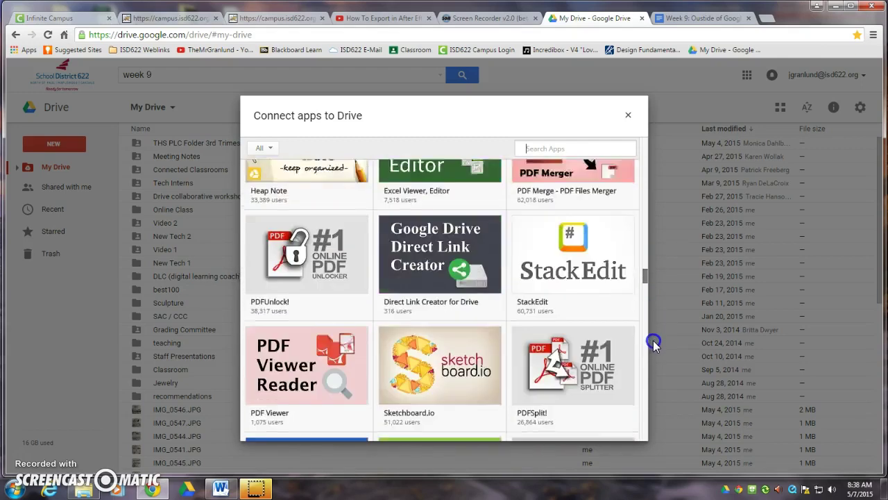
scroll(653, 342, "down", 10)
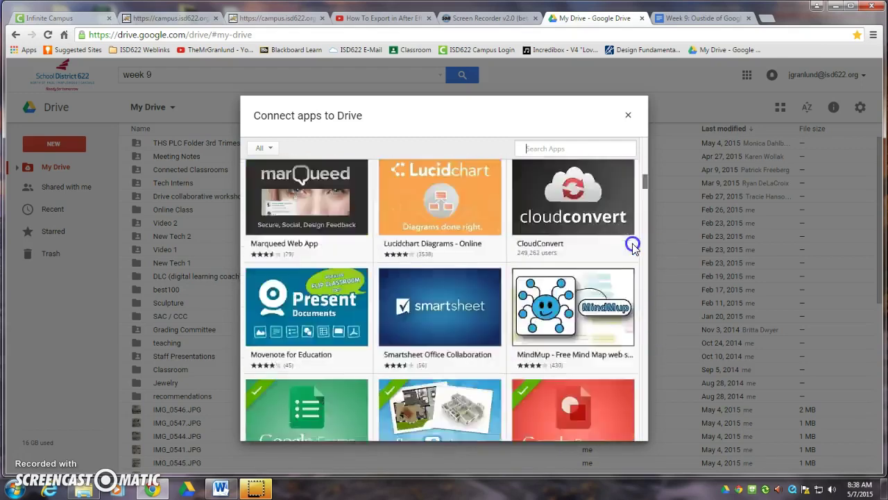
scroll(632, 229, "up", 20)
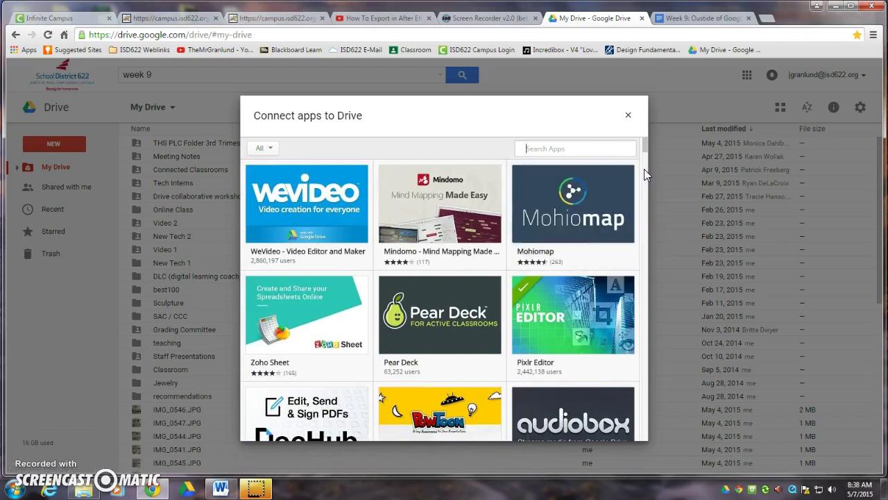